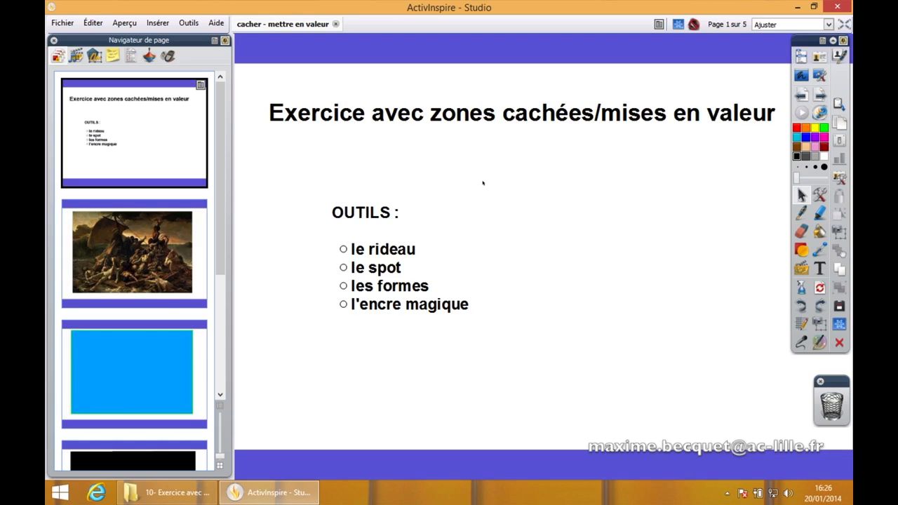
On page 2, cover the painting with the curtain (Rideau) and lower it to reveal the painting's upper part.
{"action": "left_click", "coordinate": [176, 229]}
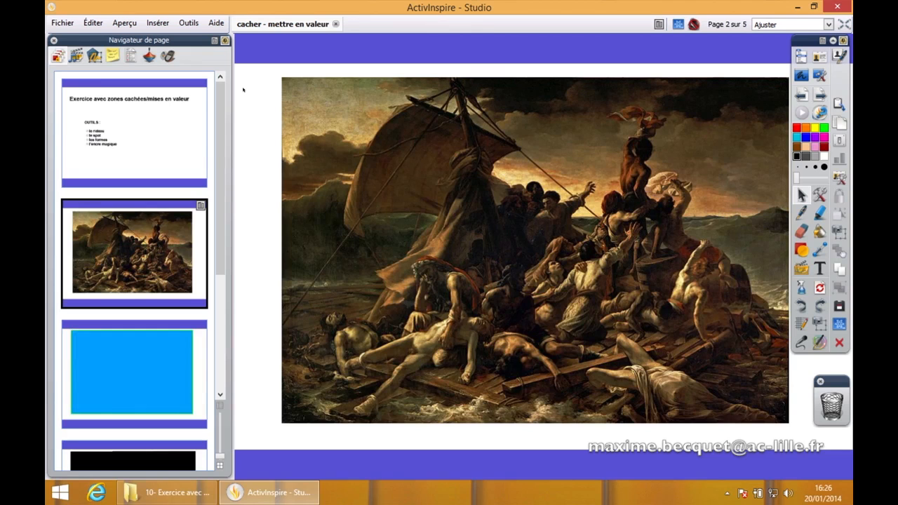
{"action": "left_click", "coordinate": [200, 26]}
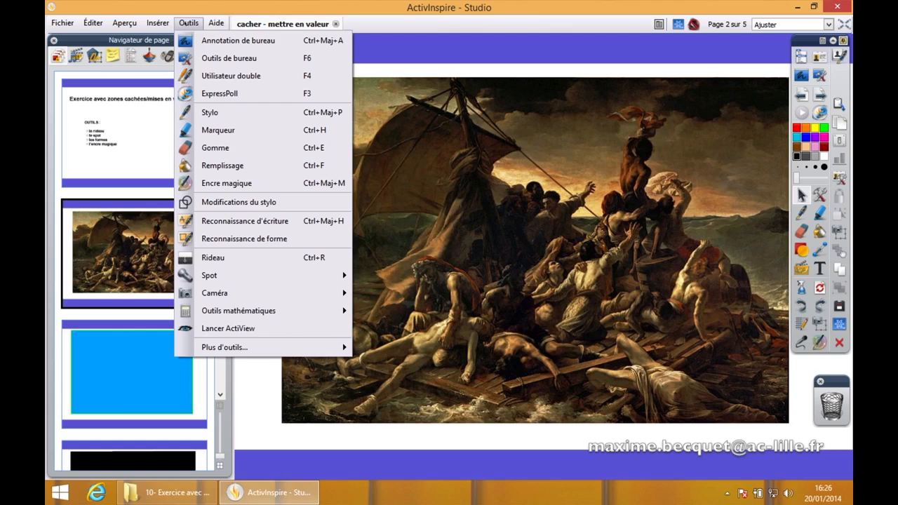
{"action": "left_click", "coordinate": [234, 259]}
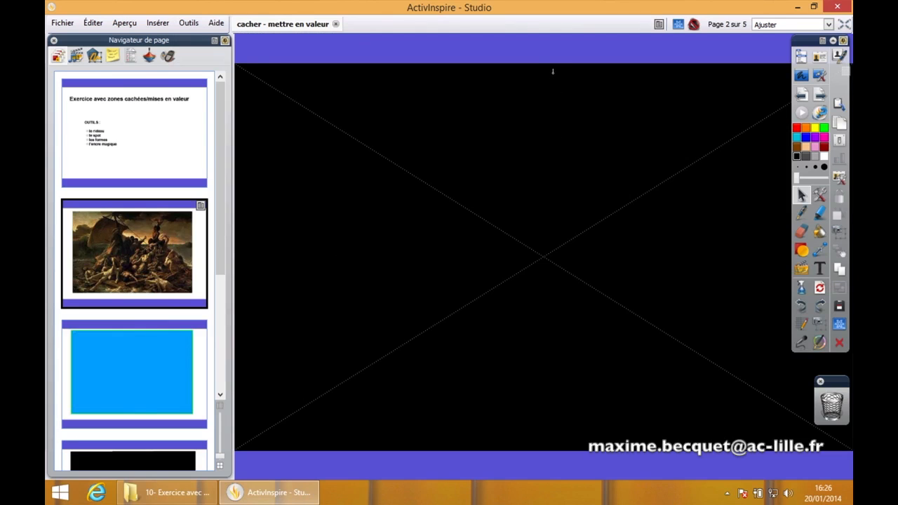
{"action": "left_click_drag", "start_coordinate": [544, 68], "coordinate": [543, 224]}
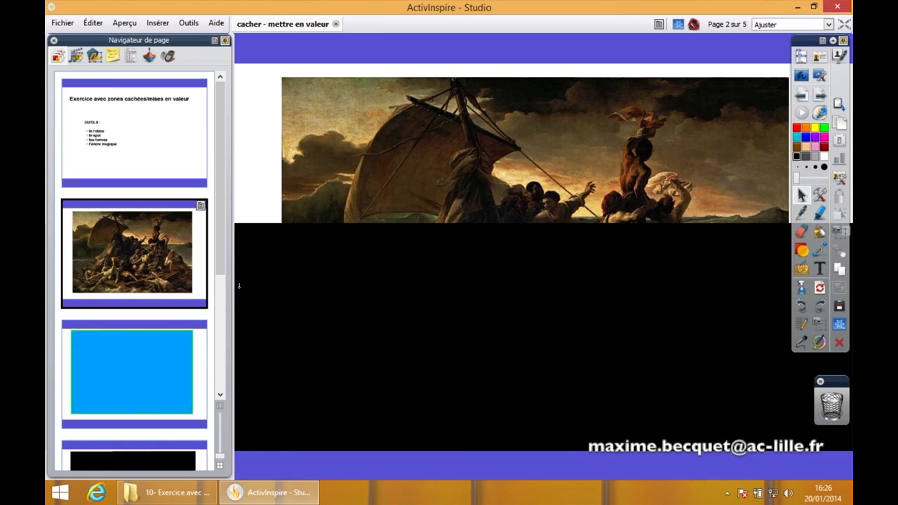
Close the curtain over the painting, try uncovering it from the left edge, and uncover and re-cover it from the bottom edge.
{"action": "mouse_move", "coordinate": [245, 283]}
{"action": "left_mouse_down"}
{"action": "mouse_move", "coordinate": [391, 252]}
{"action": "mouse_move", "coordinate": [527, 153]}
{"action": "mouse_move", "coordinate": [540, 84]}
{"action": "left_mouse_up"}
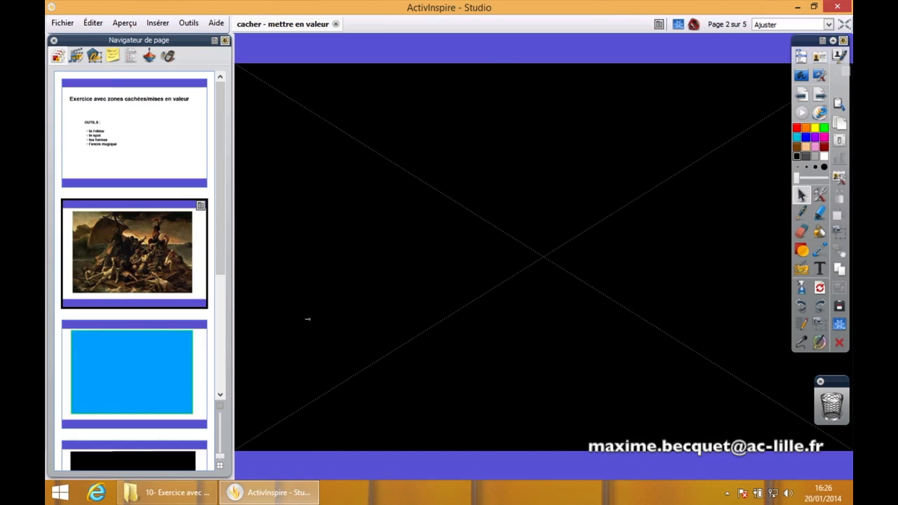
{"action": "mouse_move", "coordinate": [253, 272]}
{"action": "left_mouse_down"}
{"action": "mouse_move", "coordinate": [491, 263]}
{"action": "mouse_move", "coordinate": [235, 280]}
{"action": "left_mouse_up"}
{"action": "mouse_move", "coordinate": [534, 445]}
{"action": "left_mouse_down"}
{"action": "mouse_move", "coordinate": [541, 315]}
{"action": "mouse_move", "coordinate": [546, 447]}
{"action": "mouse_move", "coordinate": [555, 344]}
{"action": "left_mouse_up"}
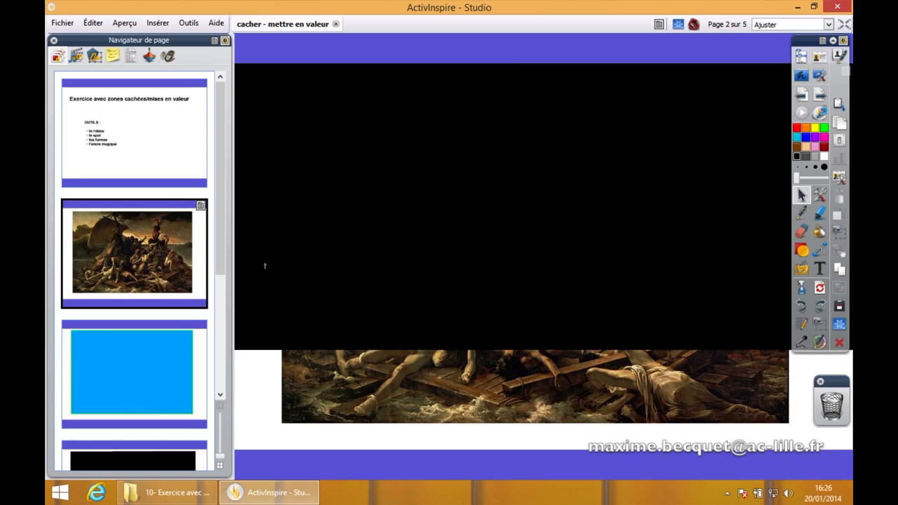
{"action": "left_click_drag", "start_coordinate": [530, 285], "coordinate": [547, 389]}
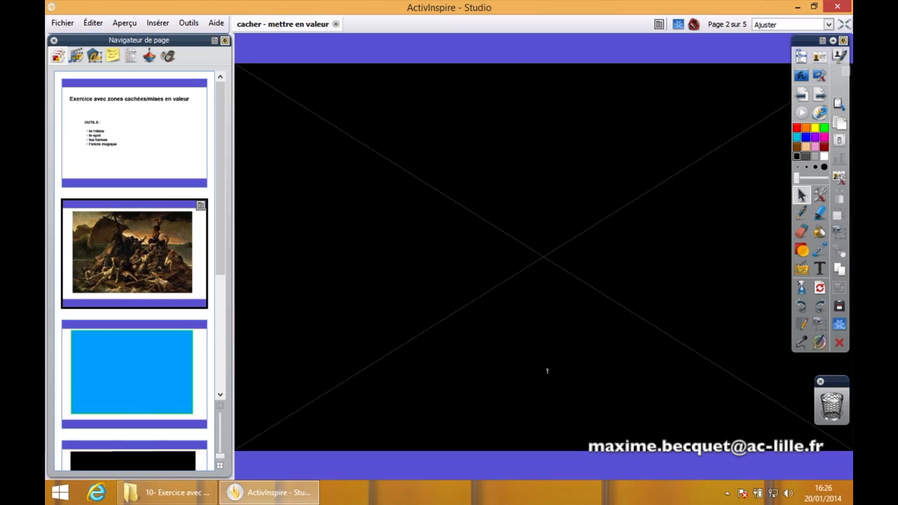
{"action": "mouse_move", "coordinate": [526, 77]}
{"action": "left_mouse_down"}
{"action": "mouse_move", "coordinate": [527, 176]}
{"action": "mouse_move", "coordinate": [524, 76]}
{"action": "left_mouse_up"}
Move the toolbox clear of the curtain's options control and close the curtain.
{"action": "left_click_drag", "start_coordinate": [800, 38], "coordinate": [775, 39]}
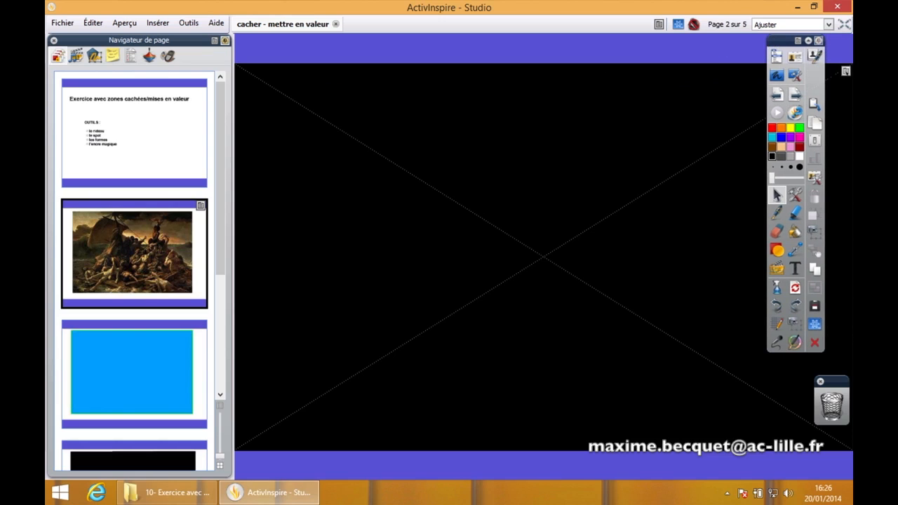
{"action": "left_click", "coordinate": [846, 71]}
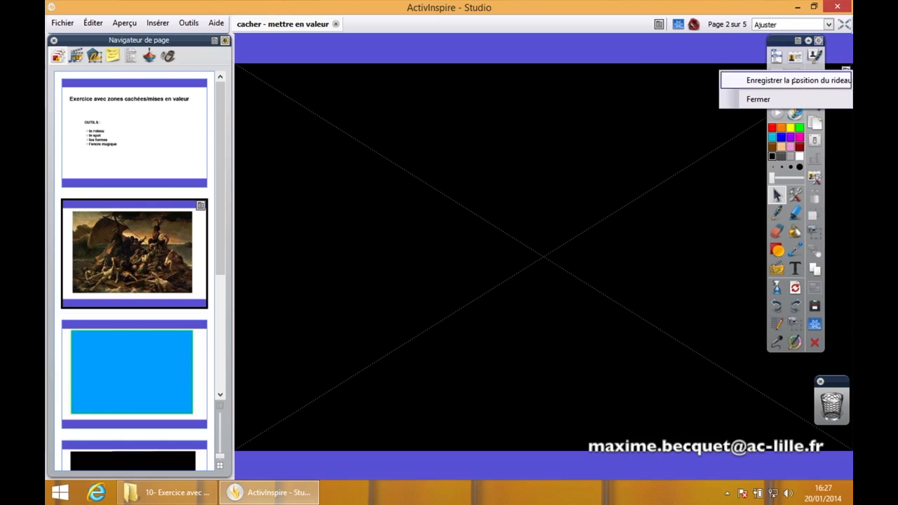
{"action": "left_click", "coordinate": [758, 99]}
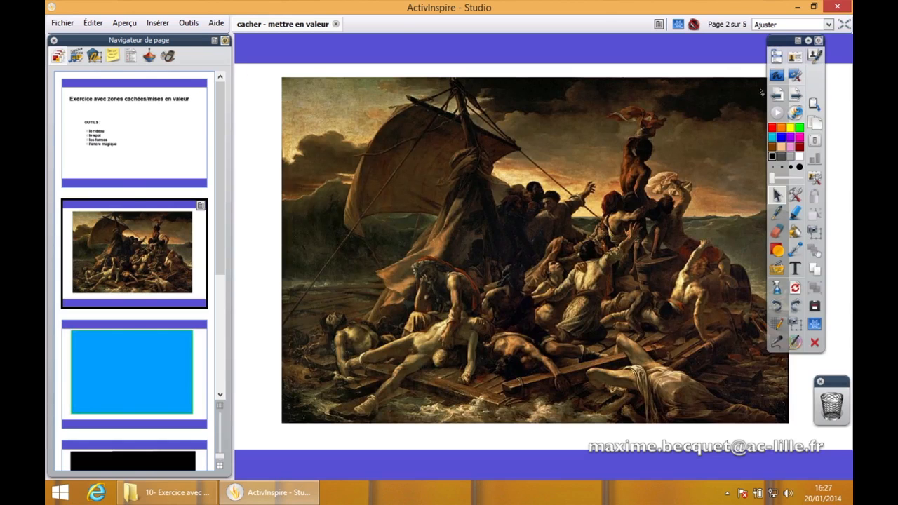
Apply a circular spot (Spot circulaire) to the painting, enlarge it and reposition it over the raft's sail.
{"action": "left_click", "coordinate": [166, 24]}
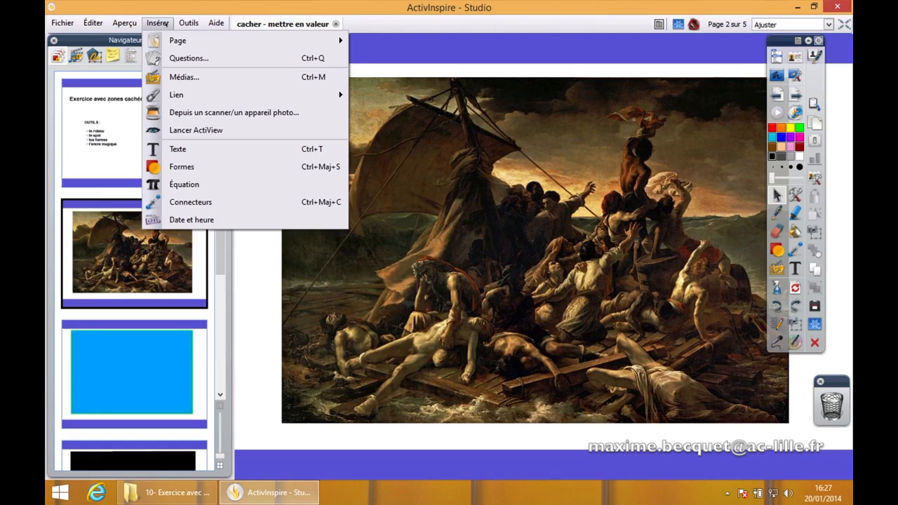
{"action": "mouse_move", "coordinate": [187, 26]}
{"action": "mouse_move", "coordinate": [284, 275]}
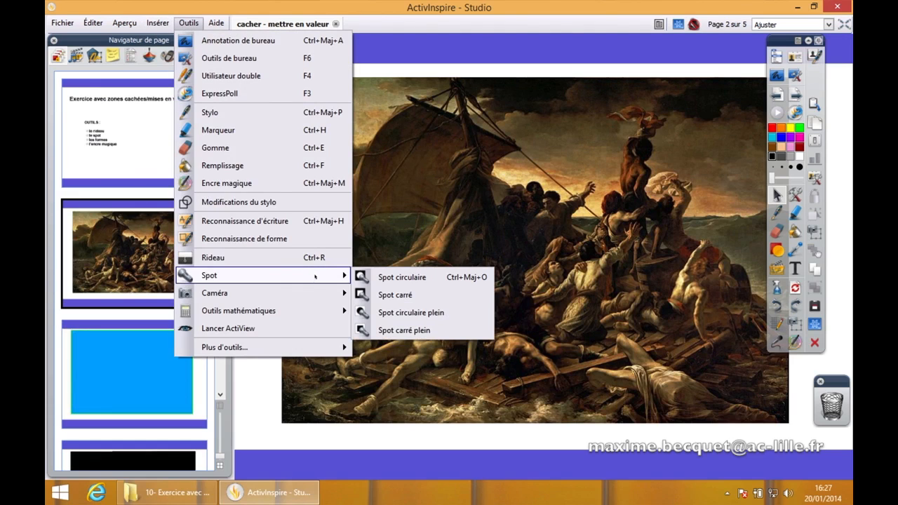
{"action": "left_click", "coordinate": [405, 278]}
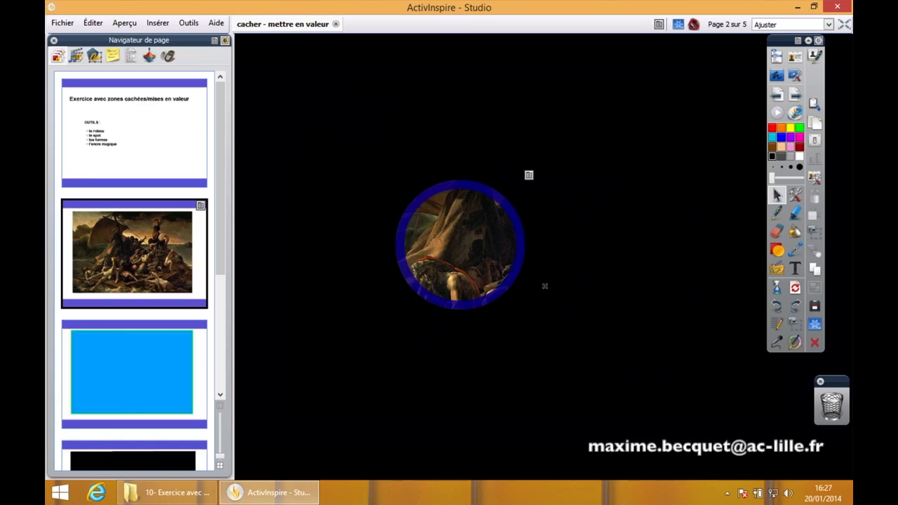
{"action": "left_click_drag", "start_coordinate": [575, 295], "coordinate": [543, 248]}
{"action": "left_click_drag", "start_coordinate": [475, 264], "coordinate": [435, 223]}
{"action": "left_click_drag", "start_coordinate": [485, 262], "coordinate": [602, 251]}
Change the spot to a square spot (Spot carré) and to a solid circular spot (Spot circulaire plein).
{"action": "left_click", "coordinate": [565, 124]}
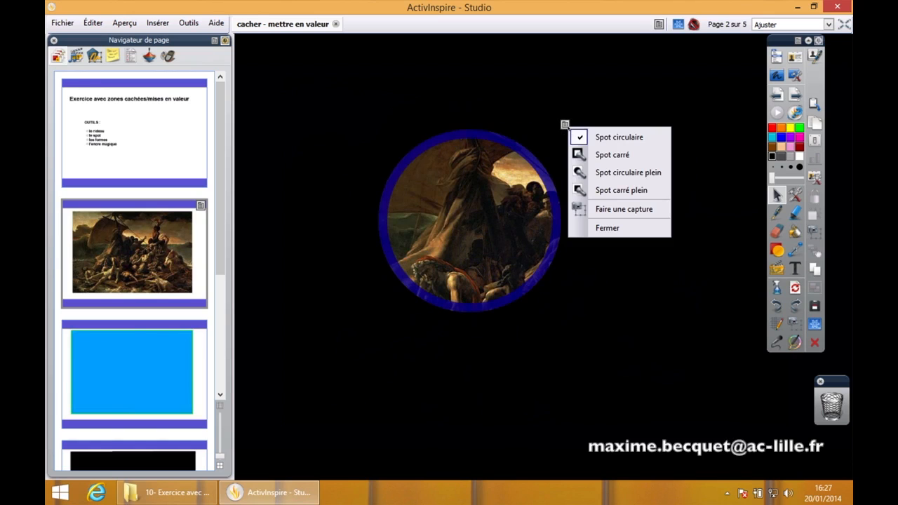
{"action": "left_click", "coordinate": [612, 154]}
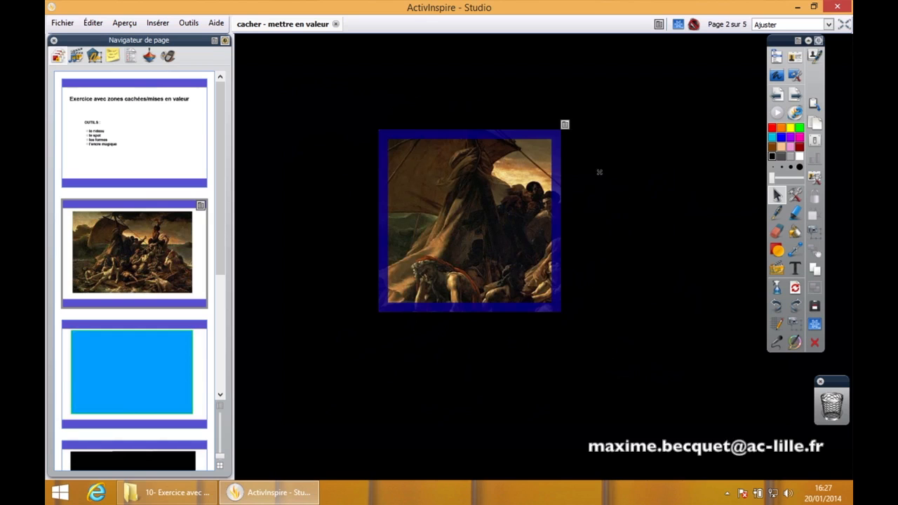
{"action": "left_click", "coordinate": [565, 125]}
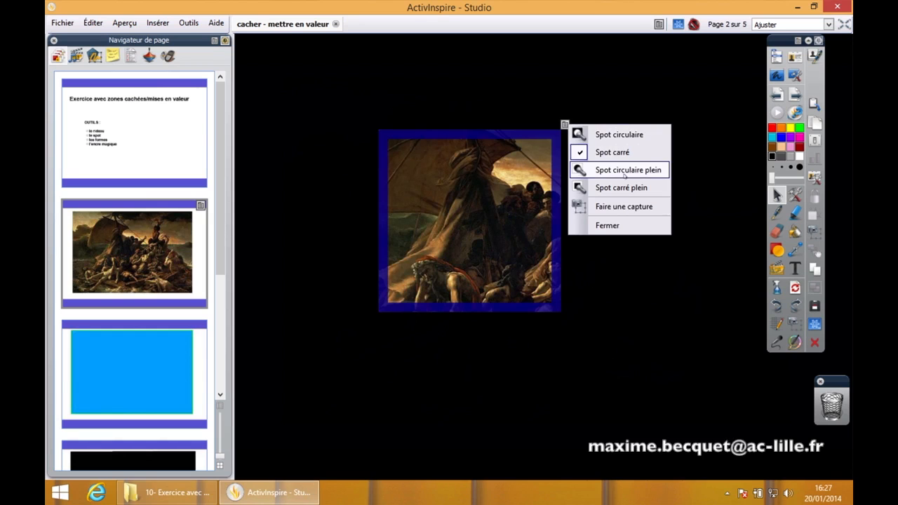
{"action": "left_click", "coordinate": [625, 171]}
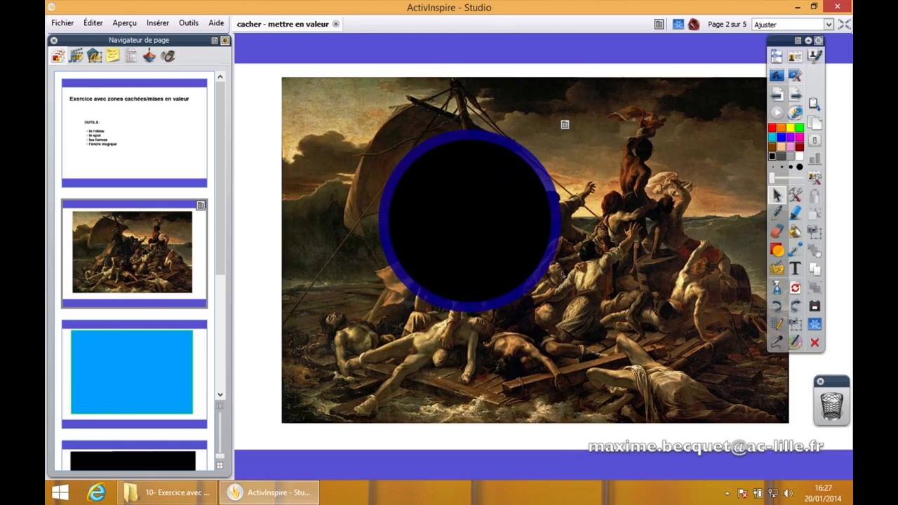
Shift the painting and the solid circular spot slightly down and to the right, and close the spot.
{"action": "mouse_move", "coordinate": [565, 278]}
{"action": "left_mouse_down"}
{"action": "mouse_move", "coordinate": [535, 260]}
{"action": "mouse_move", "coordinate": [568, 282]}
{"action": "left_mouse_up"}
{"action": "left_click_drag", "start_coordinate": [502, 247], "coordinate": [527, 261]}
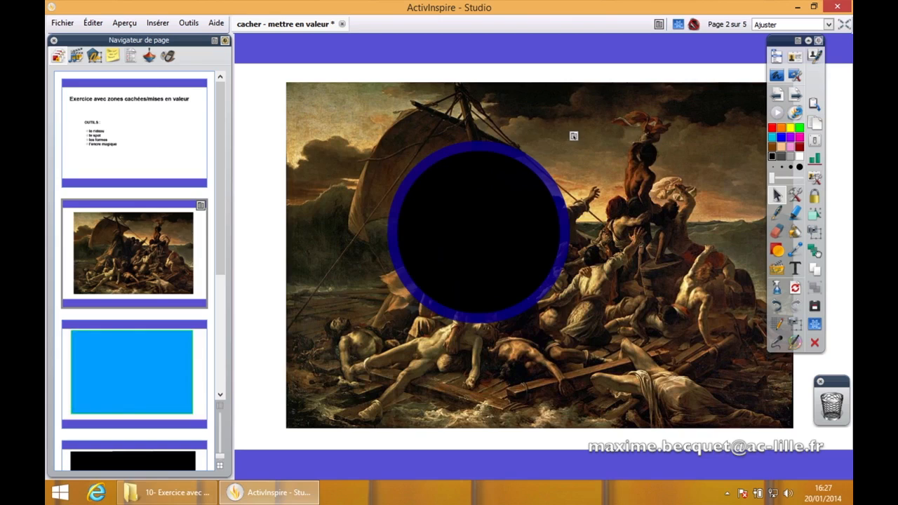
{"action": "left_click", "coordinate": [574, 136]}
{"action": "left_click", "coordinate": [612, 237]}
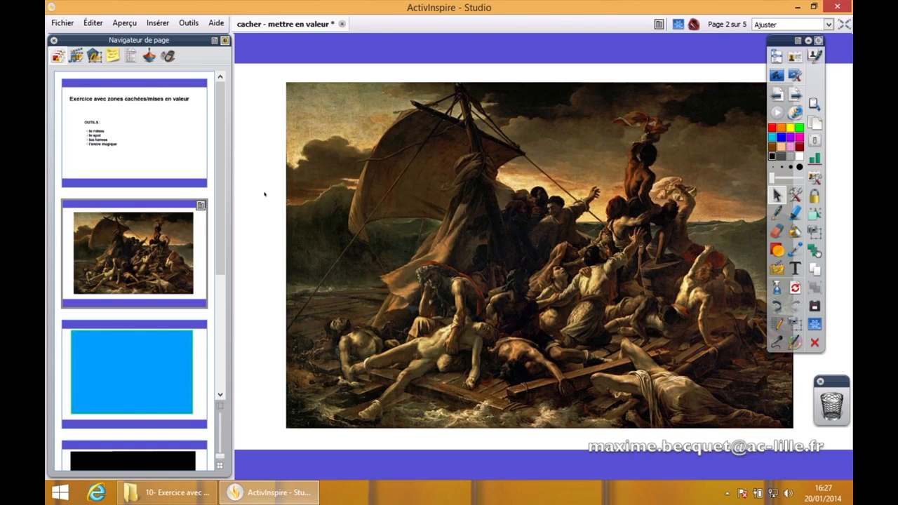
Go to page 3 and nudge the blue rectangle slightly to show it is a movable shape.
{"action": "left_click", "coordinate": [172, 347]}
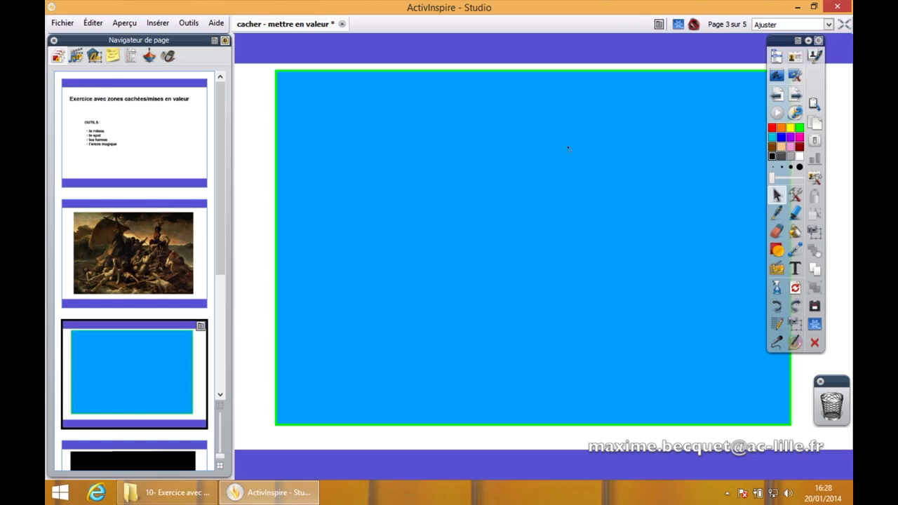
{"action": "mouse_move", "coordinate": [558, 91]}
{"action": "left_mouse_down"}
{"action": "mouse_move", "coordinate": [551, 170]}
{"action": "mouse_move", "coordinate": [572, 205]}
{"action": "mouse_move", "coordinate": [533, 305]}
{"action": "mouse_move", "coordinate": [565, 446]}
{"action": "mouse_move", "coordinate": [562, 284]}
{"action": "mouse_move", "coordinate": [541, 107]}
{"action": "mouse_move", "coordinate": [554, 87]}
{"action": "left_mouse_up"}
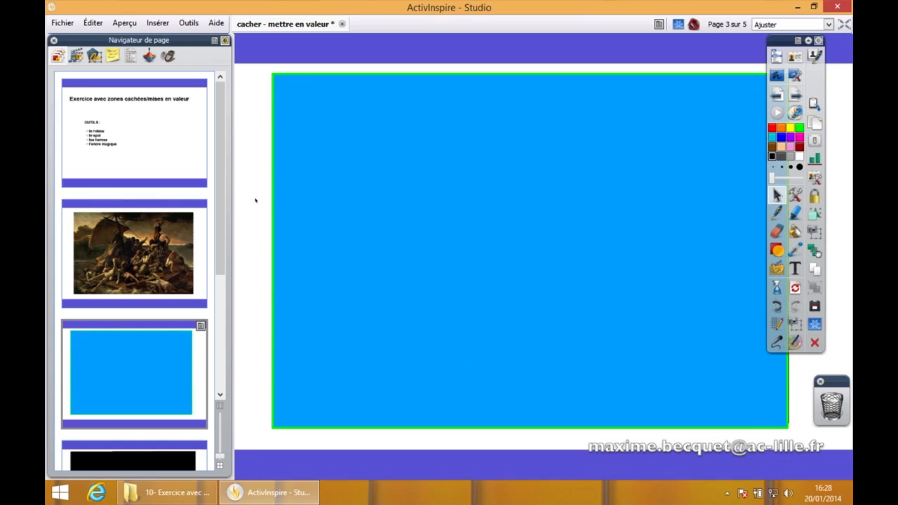
On page 4, move the upper three black tiles of the left column off the painting.
{"action": "left_click_drag", "start_coordinate": [221, 208], "coordinate": [227, 311]}
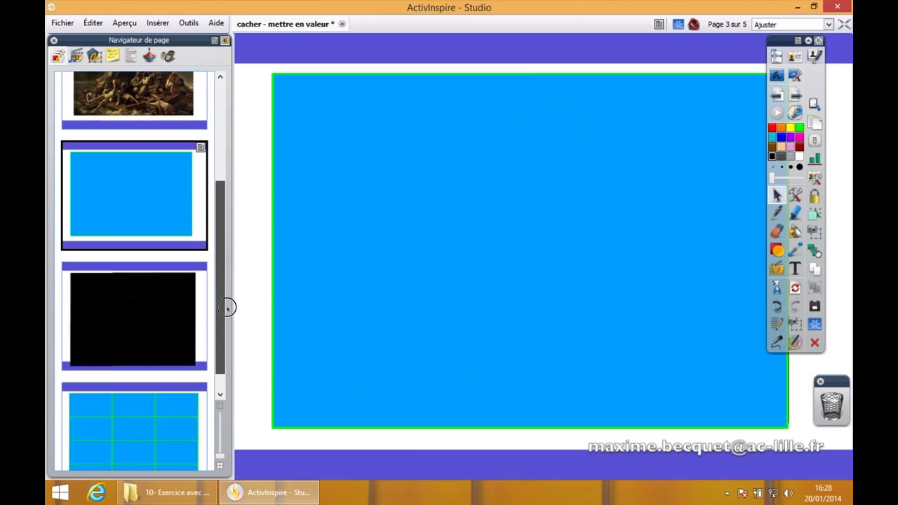
{"action": "left_click", "coordinate": [168, 306]}
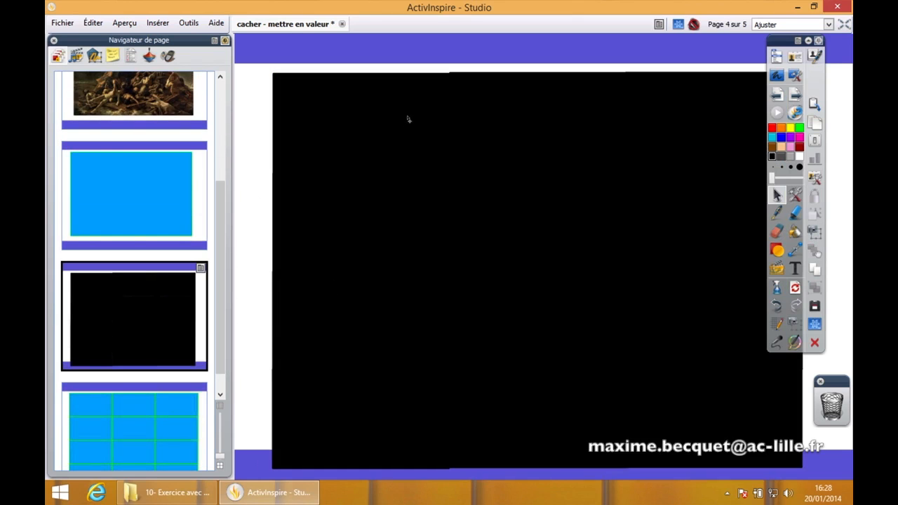
{"action": "left_click_drag", "start_coordinate": [429, 110], "coordinate": [241, 110]}
{"action": "mouse_move", "coordinate": [412, 194]}
{"action": "left_mouse_down"}
{"action": "mouse_move", "coordinate": [347, 206]}
{"action": "mouse_move", "coordinate": [247, 202]}
{"action": "left_mouse_up"}
{"action": "mouse_move", "coordinate": [381, 301]}
{"action": "left_mouse_down"}
{"action": "mouse_move", "coordinate": [381, 234]}
{"action": "mouse_move", "coordinate": [353, 134]}
{"action": "mouse_move", "coordinate": [274, 318]}
{"action": "mouse_move", "coordinate": [204, 304]}
{"action": "left_mouse_up"}
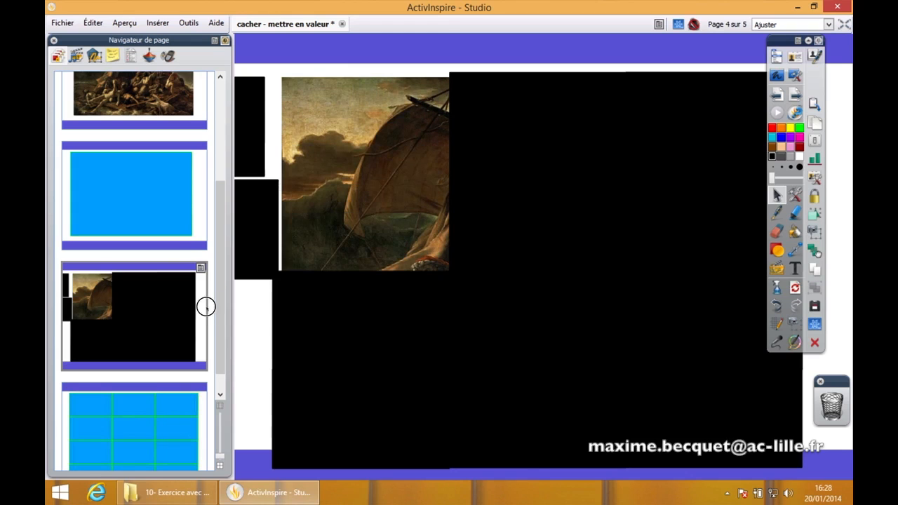
{"action": "left_click_drag", "start_coordinate": [428, 323], "coordinate": [260, 320]}
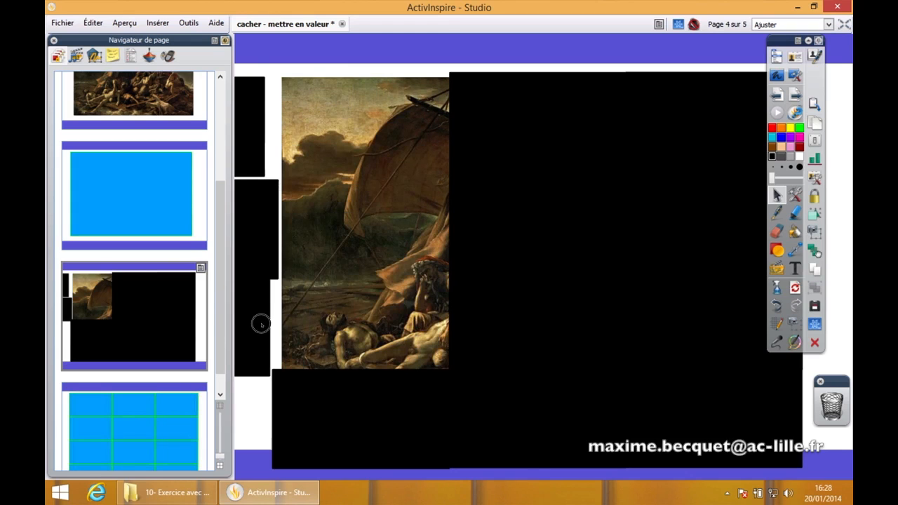
Discard the middle column's second black tile and the right column's first and third tiles into the bin.
{"action": "mouse_move", "coordinate": [543, 262]}
{"action": "left_mouse_down"}
{"action": "mouse_move", "coordinate": [471, 223]}
{"action": "mouse_move", "coordinate": [842, 315]}
{"action": "mouse_move", "coordinate": [832, 396]}
{"action": "mouse_move", "coordinate": [839, 397]}
{"action": "left_mouse_up"}
{"action": "left_click_drag", "start_coordinate": [684, 330], "coordinate": [831, 400]}
{"action": "left_click_drag", "start_coordinate": [701, 130], "coordinate": [821, 402]}
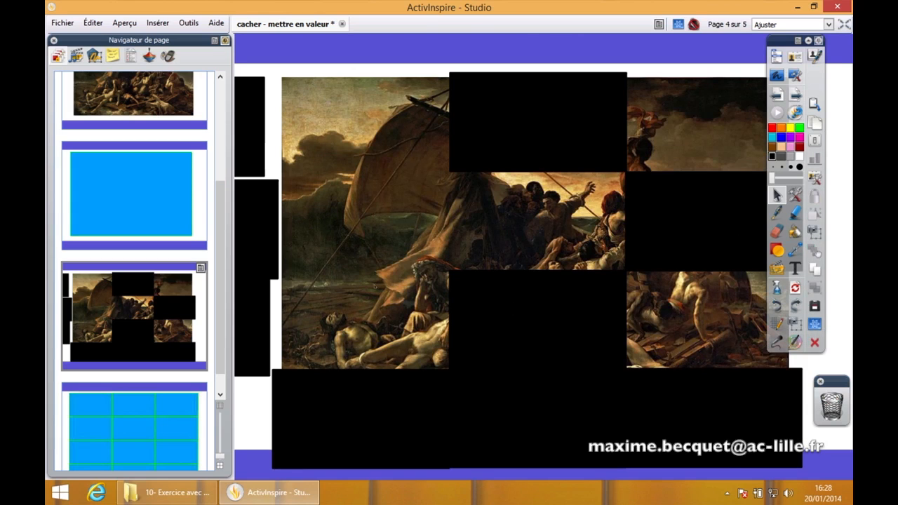
On page 3, use magic ink (Encre magique) to reveal two separate areas of the painting through the blue rectangle.
{"action": "left_click", "coordinate": [185, 196]}
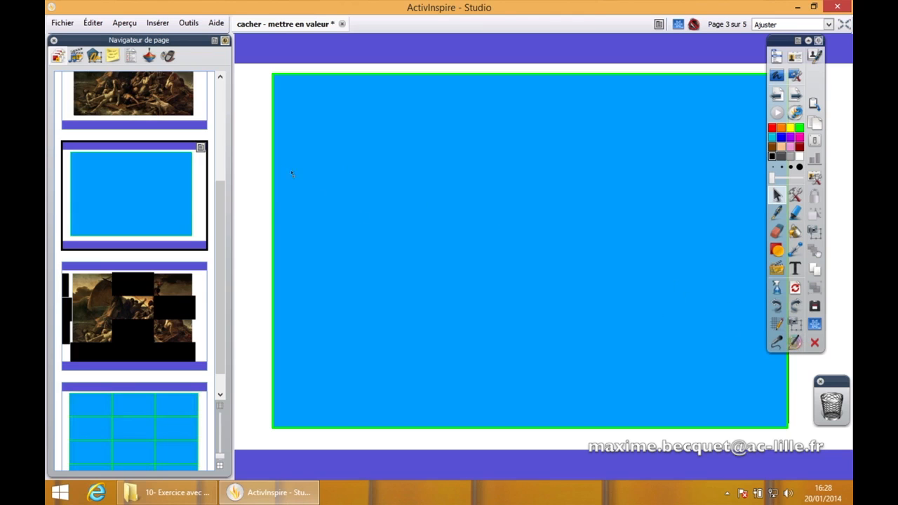
{"action": "left_click", "coordinate": [189, 24]}
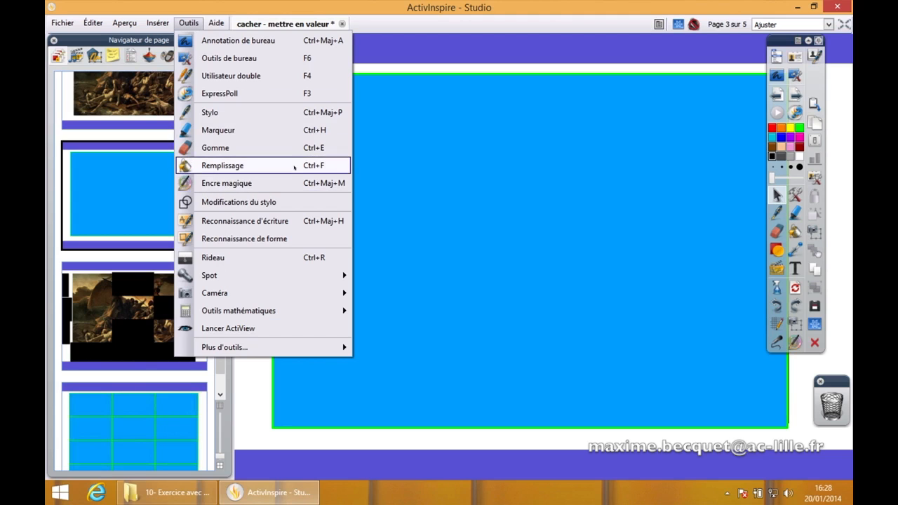
{"action": "left_click", "coordinate": [494, 26]}
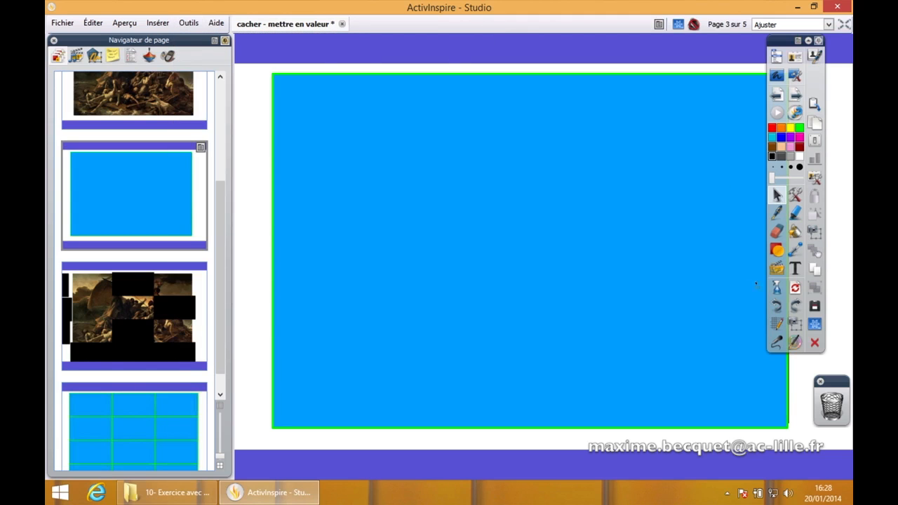
{"action": "left_click", "coordinate": [795, 343]}
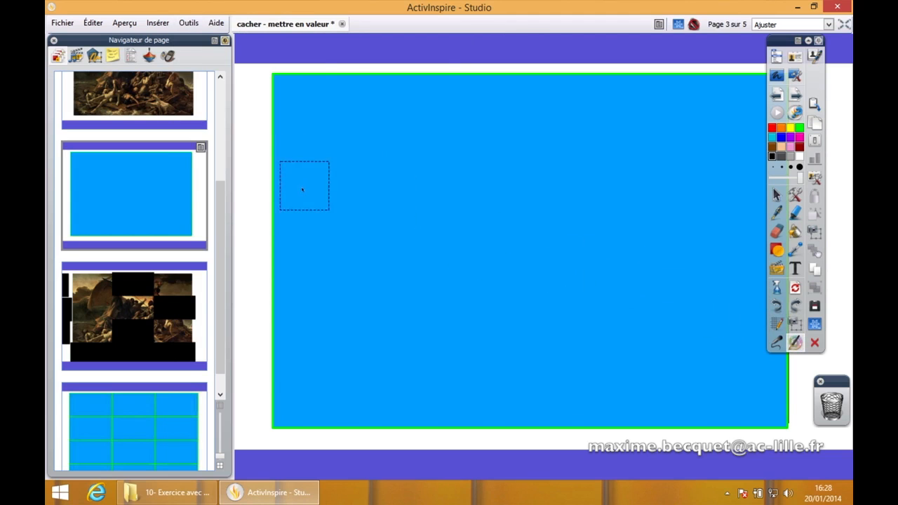
{"action": "mouse_move", "coordinate": [381, 200]}
{"action": "left_mouse_down"}
{"action": "mouse_move", "coordinate": [408, 224]}
{"action": "mouse_move", "coordinate": [419, 211]}
{"action": "mouse_move", "coordinate": [361, 232]}
{"action": "left_mouse_up"}
{"action": "mouse_move", "coordinate": [650, 206]}
{"action": "left_mouse_down"}
{"action": "mouse_move", "coordinate": [617, 224]}
{"action": "mouse_move", "coordinate": [674, 211]}
{"action": "left_mouse_up"}
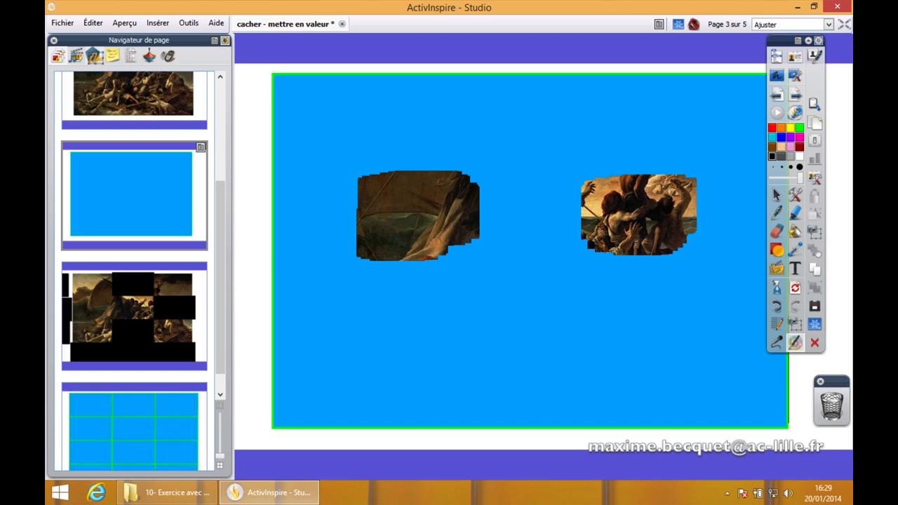
Show the object browser and delete the blue rectangle Forme4 from the upper layer.
{"action": "left_click", "coordinate": [95, 56]}
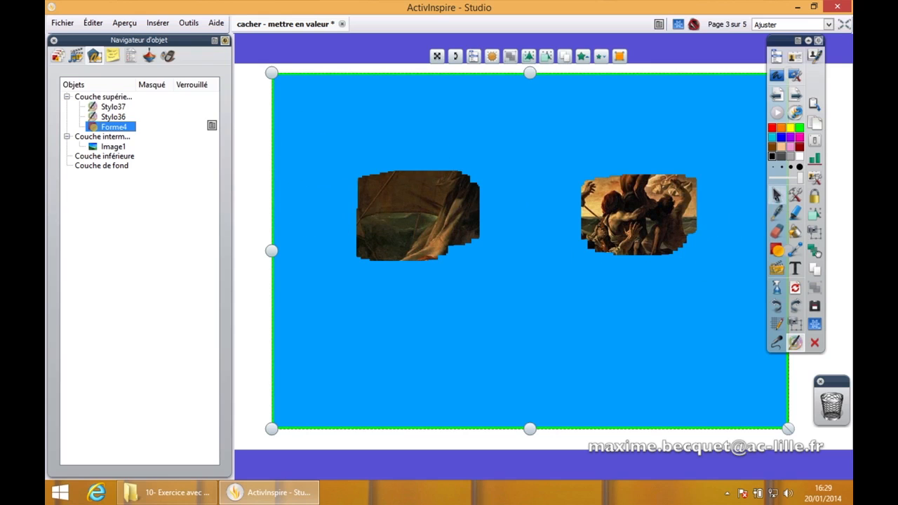
{"action": "left_click", "coordinate": [777, 195]}
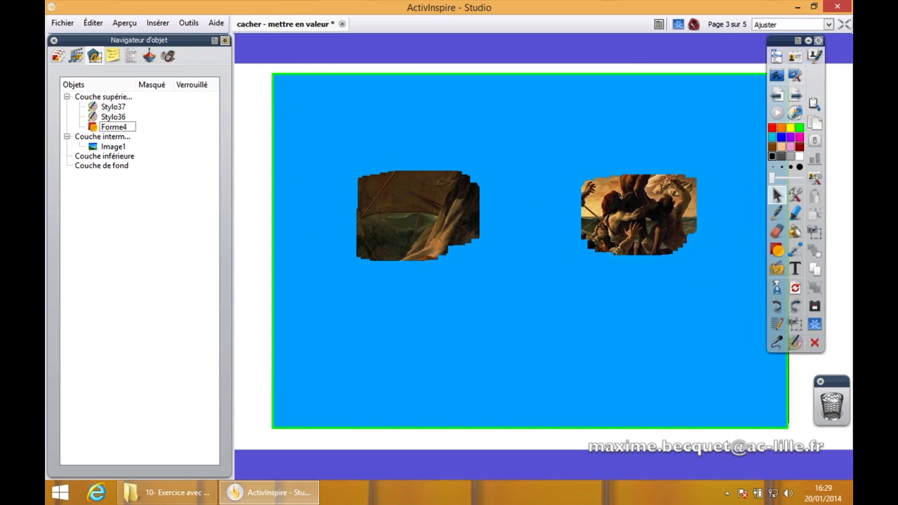
{"action": "left_click", "coordinate": [113, 127]}
{"action": "left_click", "coordinate": [212, 125]}
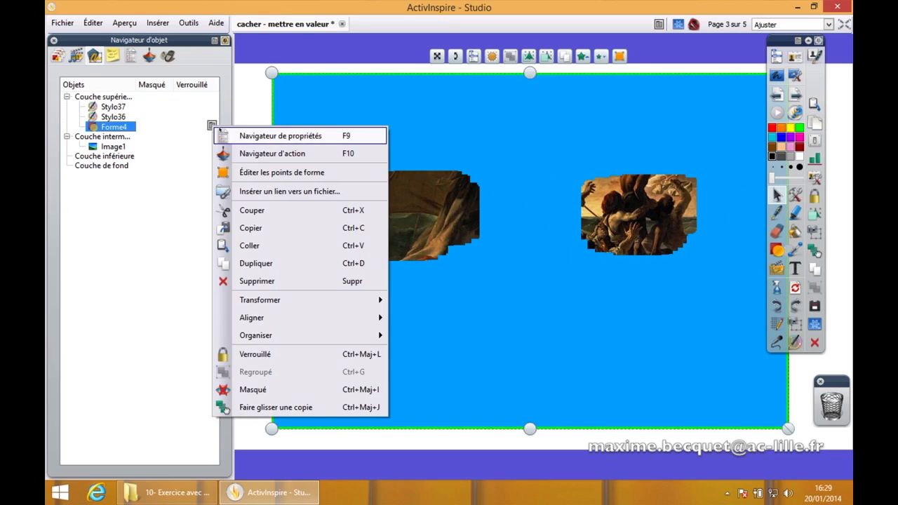
{"action": "left_click", "coordinate": [256, 281]}
Select both remaining magic ink strokes, Stylo37 and Stylo36, in the upper layer and delete them together.
{"action": "left_click", "coordinate": [113, 107]}
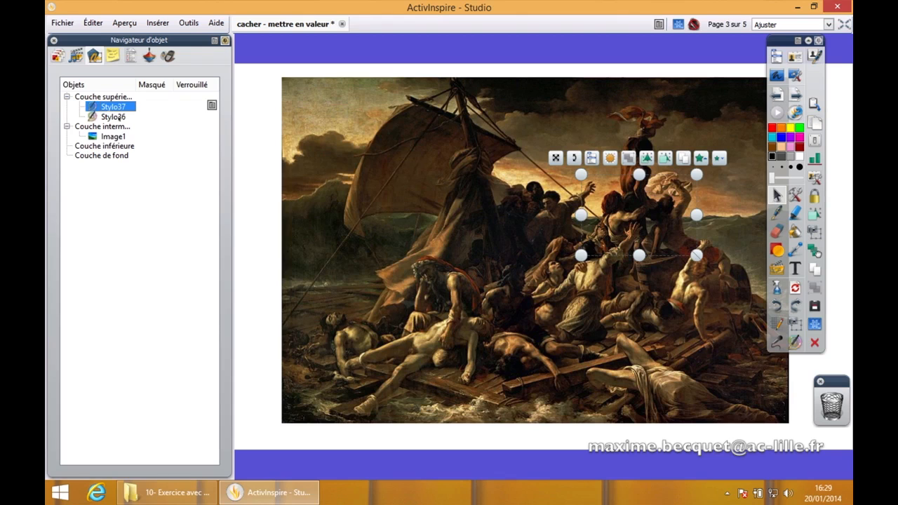
{"action": "left_click", "coordinate": [117, 118], "text": "shift"}
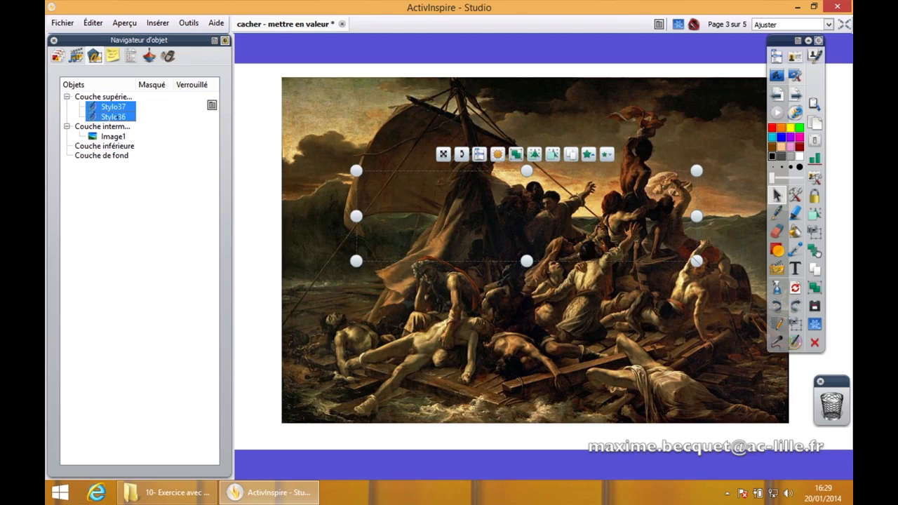
{"action": "left_click", "coordinate": [212, 104]}
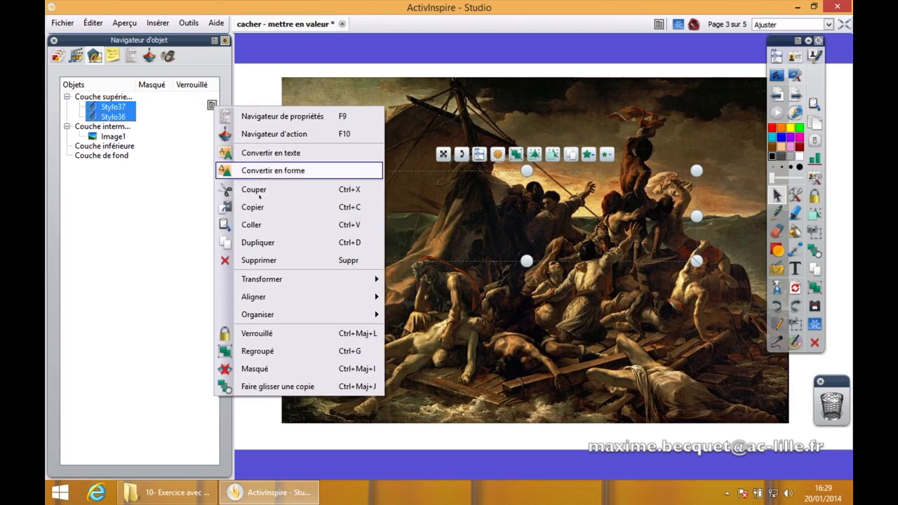
{"action": "left_click", "coordinate": [259, 259]}
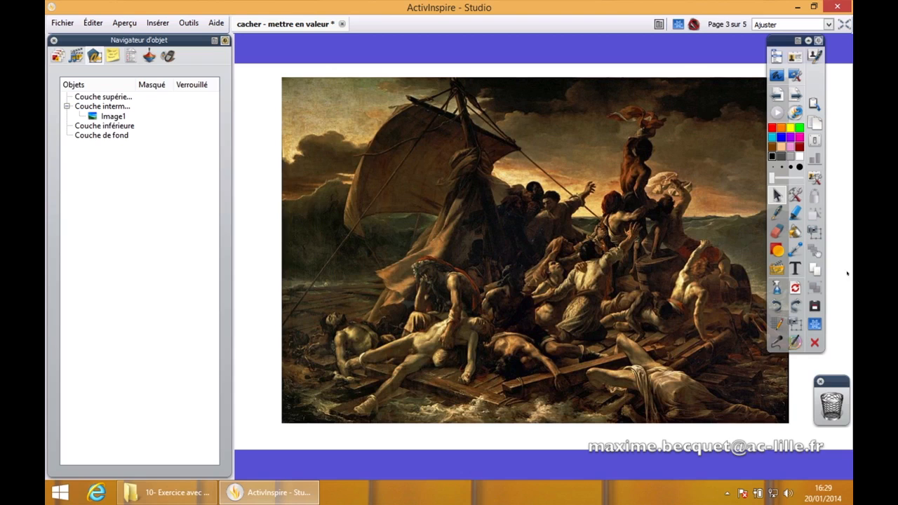
Draw a yellow filled rectangle that covers the entire painting on page 3.
{"action": "left_click", "coordinate": [777, 250]}
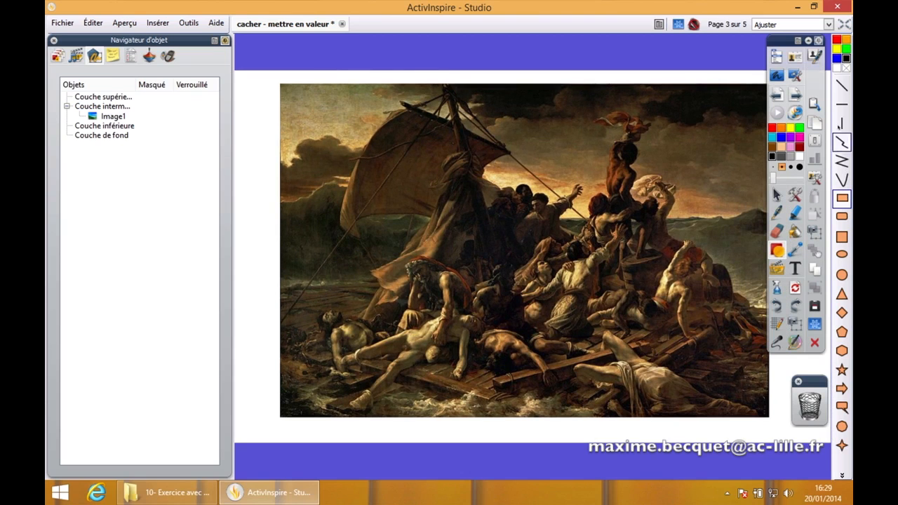
{"action": "left_click", "coordinate": [839, 50]}
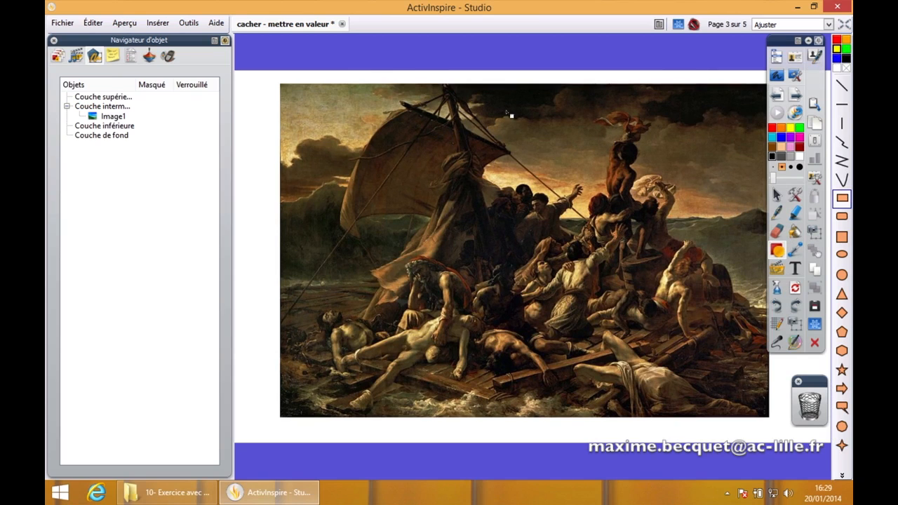
{"action": "mouse_move", "coordinate": [271, 76]}
{"action": "left_mouse_down"}
{"action": "mouse_move", "coordinate": [484, 242]}
{"action": "mouse_move", "coordinate": [711, 349]}
{"action": "mouse_move", "coordinate": [780, 423]}
{"action": "left_mouse_up"}
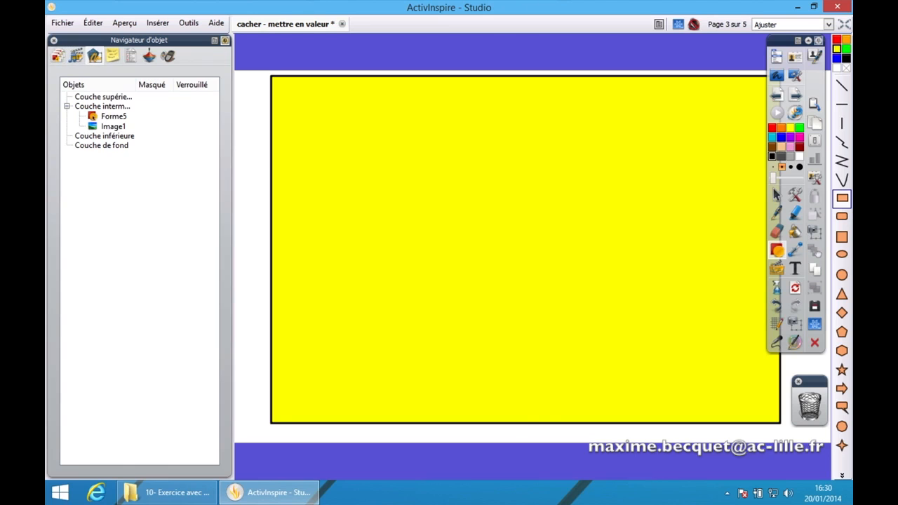
Move the yellow rectangle from the intermediate layer to the upper layer (Couche supérieure) in the object browser.
{"action": "left_click", "coordinate": [93, 117]}
{"action": "left_click", "coordinate": [116, 118]}
{"action": "left_click_drag", "start_coordinate": [116, 118], "coordinate": [117, 98]}
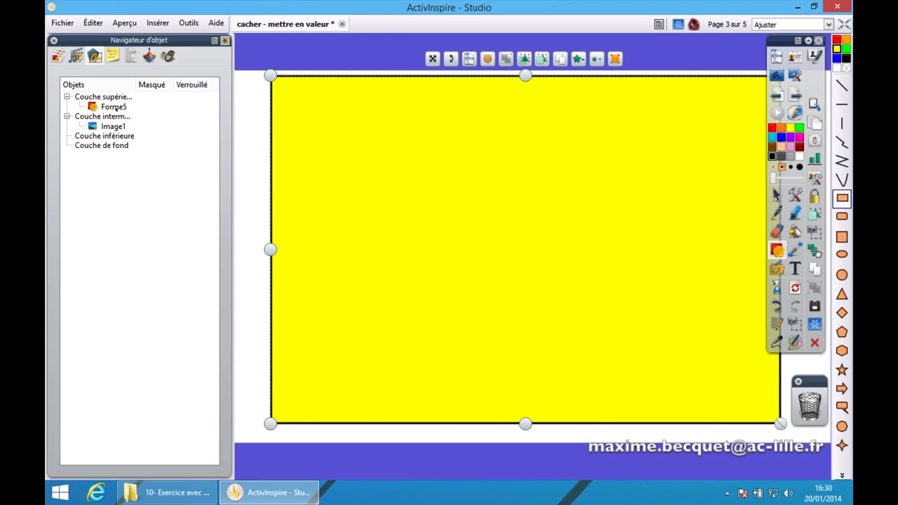
{"action": "left_click", "coordinate": [117, 108]}
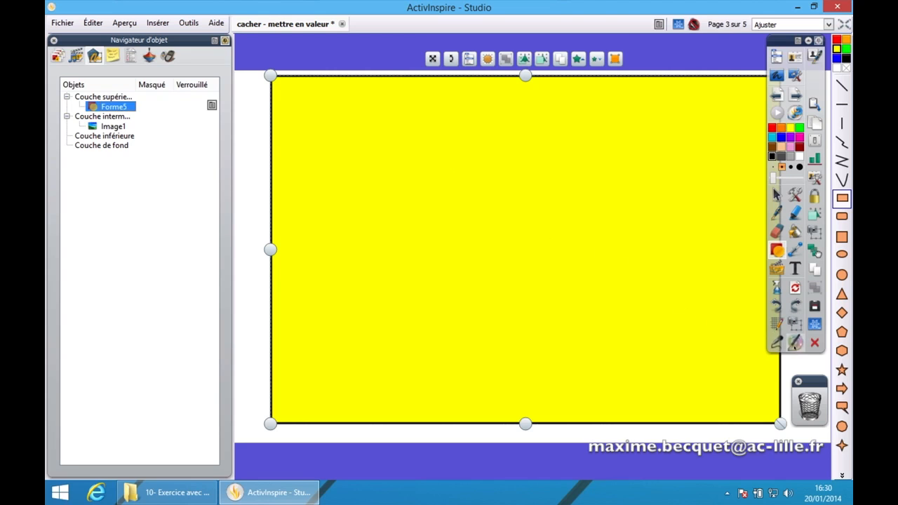
Use magic ink to reveal the painting through the yellow rectangle with two long winding strokes across its middle, lower and outer areas.
{"action": "left_click", "coordinate": [794, 345]}
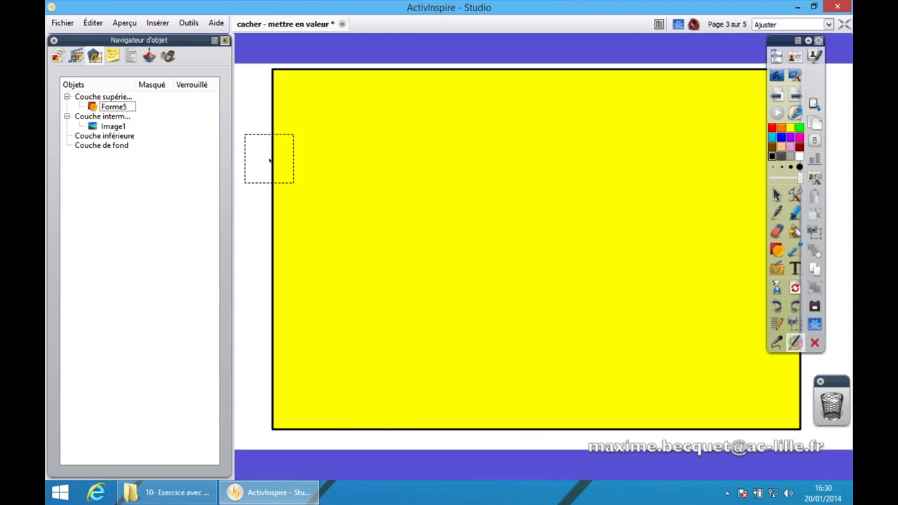
{"action": "mouse_move", "coordinate": [248, 136]}
{"action": "left_mouse_down"}
{"action": "mouse_move", "coordinate": [556, 156]}
{"action": "mouse_move", "coordinate": [463, 204]}
{"action": "mouse_move", "coordinate": [667, 211]}
{"action": "mouse_move", "coordinate": [496, 315]}
{"action": "mouse_move", "coordinate": [557, 357]}
{"action": "mouse_move", "coordinate": [644, 359]}
{"action": "left_mouse_up"}
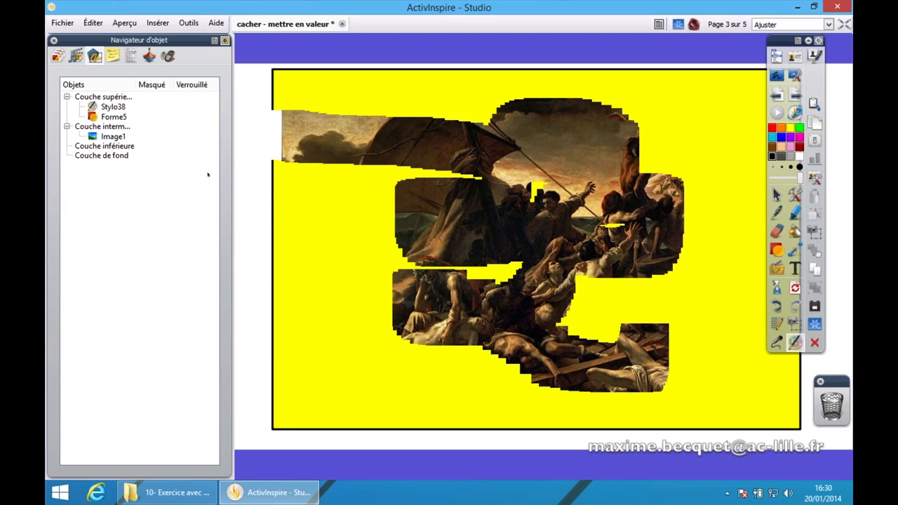
{"action": "mouse_move", "coordinate": [347, 273]}
{"action": "left_mouse_down"}
{"action": "mouse_move", "coordinate": [563, 318]}
{"action": "mouse_move", "coordinate": [678, 127]}
{"action": "mouse_move", "coordinate": [723, 325]}
{"action": "mouse_move", "coordinate": [702, 326]}
{"action": "left_mouse_up"}
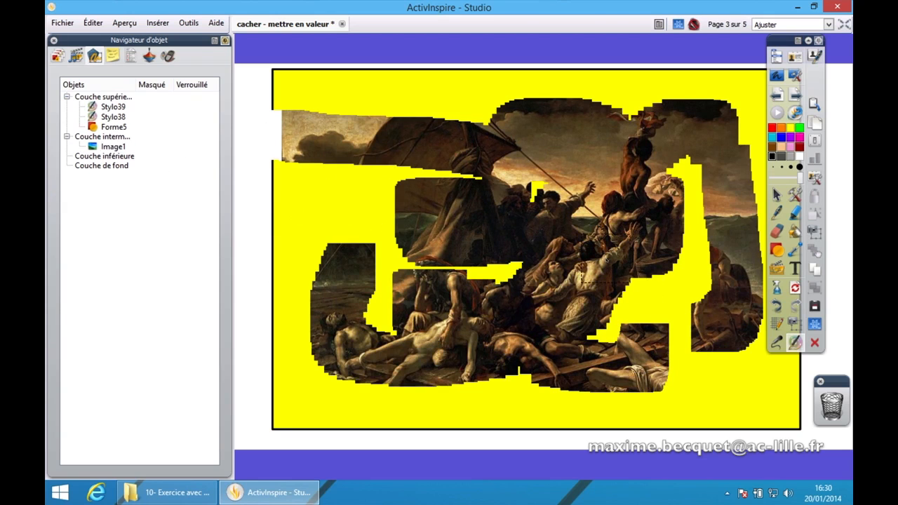